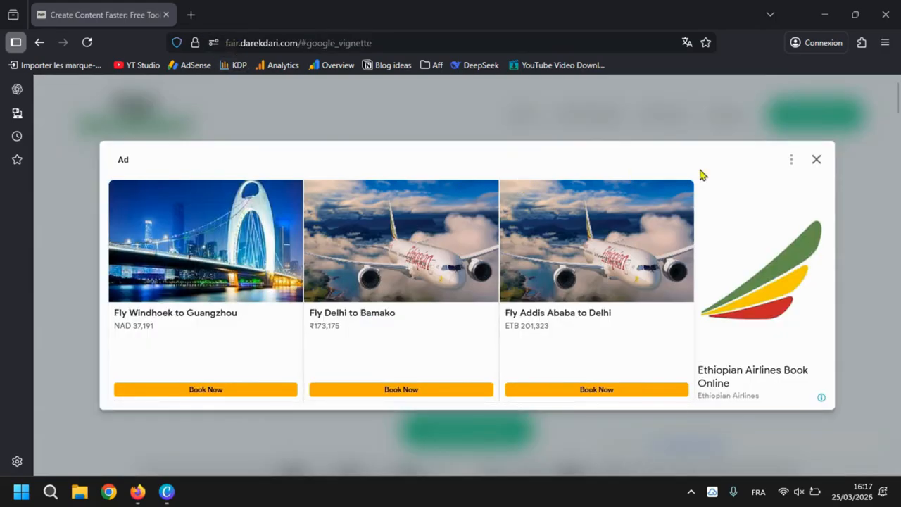
- Dismiss the full-page advertisement and open the ATS CV Builder page from the site's home page
left_click(815, 160)
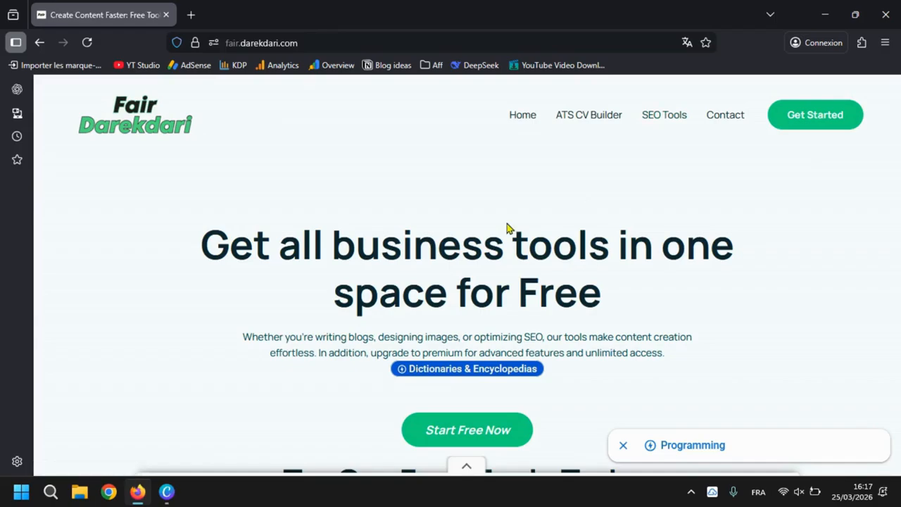
left_click_drag(203, 245, 613, 256)
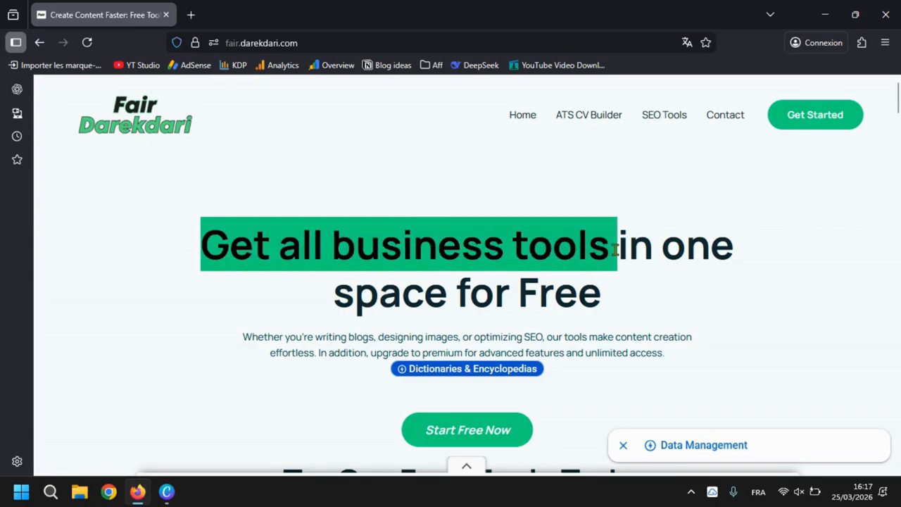
left_click(449, 297)
left_click_drag(619, 299, 456, 304)
left_click(507, 302)
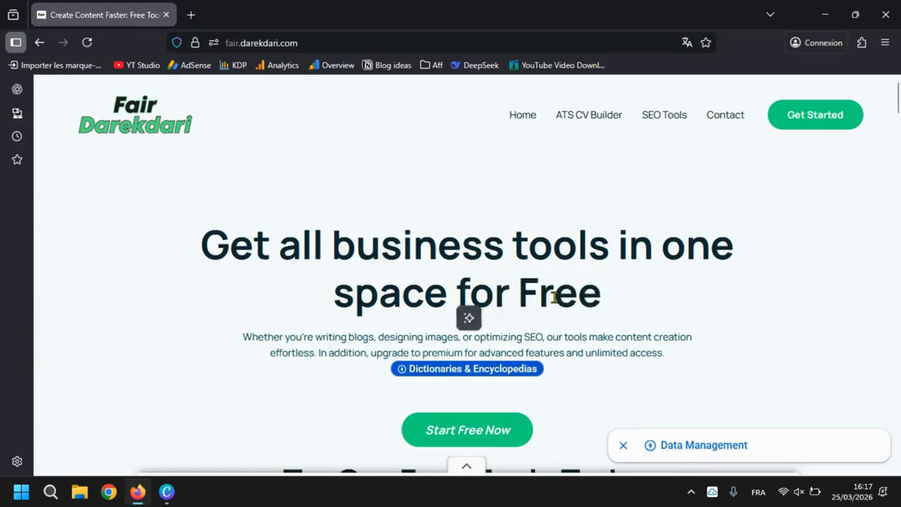
left_click(584, 126)
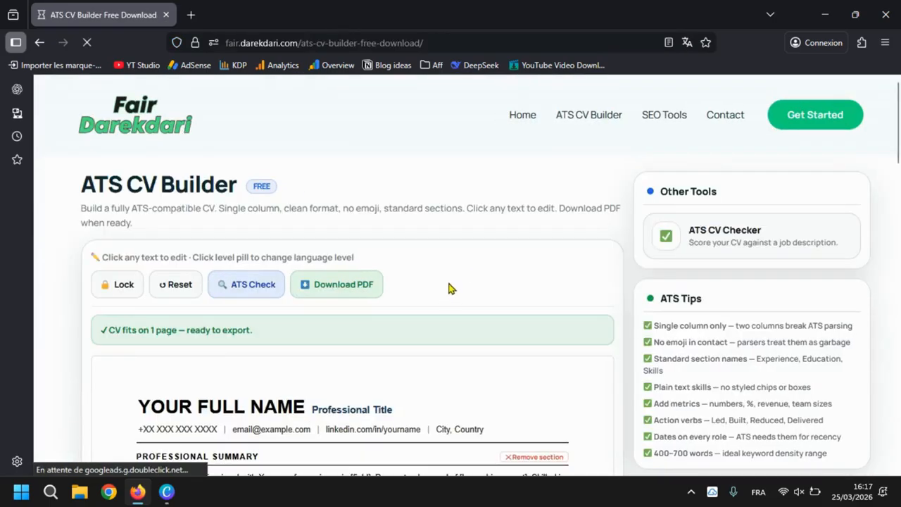
- Collapse the advertisement banner covering the CV template and look over the template's sections
scroll(450, 286, "down", 3)
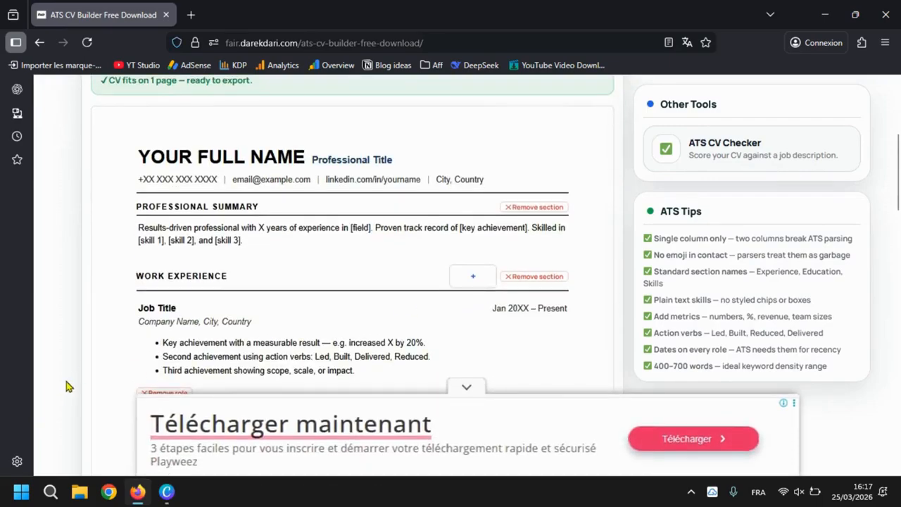
left_click(472, 384)
scroll(374, 323, "down", 2)
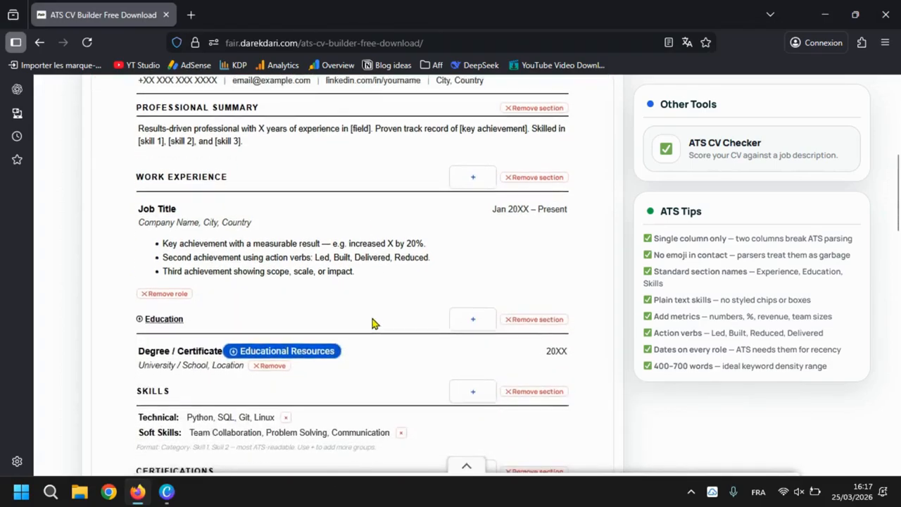
scroll(374, 324, "up", 3)
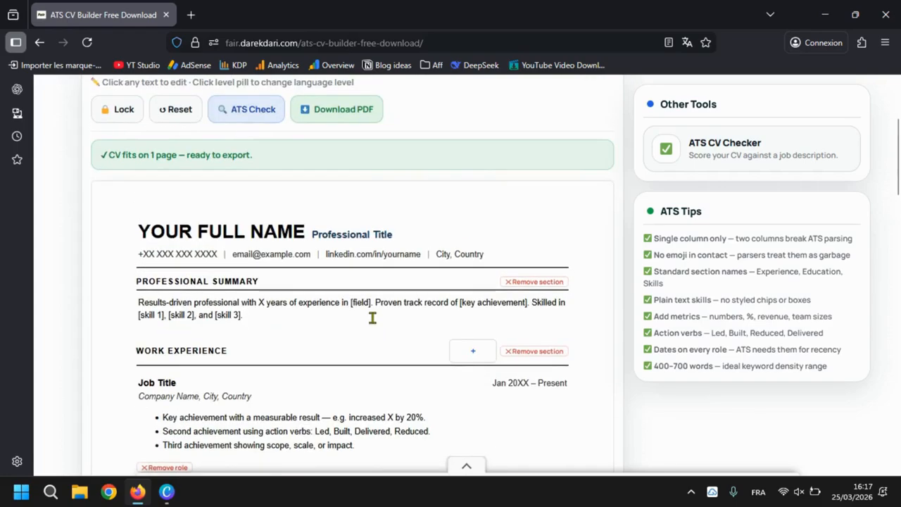
- Replace the CV's full name placeholder with "uyf" and the professional title with "hjlk"
double_click(240, 234)
triple_click(239, 234)
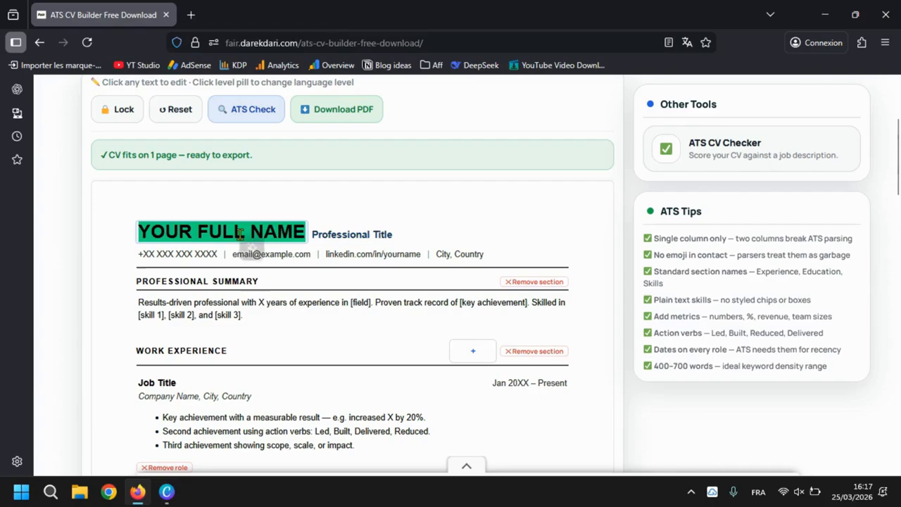
type("uyf")
left_click(238, 235)
triple_click(239, 236)
type("hjlk")
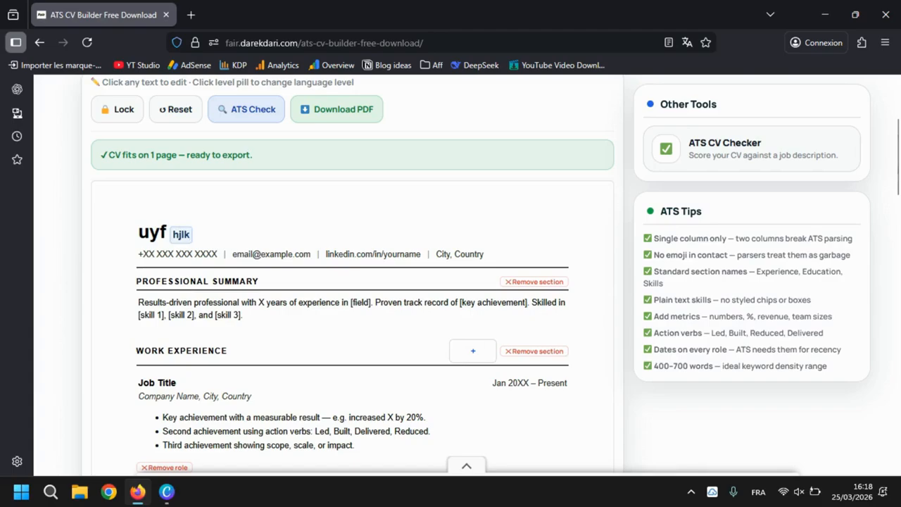
double_click(186, 254)
left_click(275, 253)
left_click(343, 255)
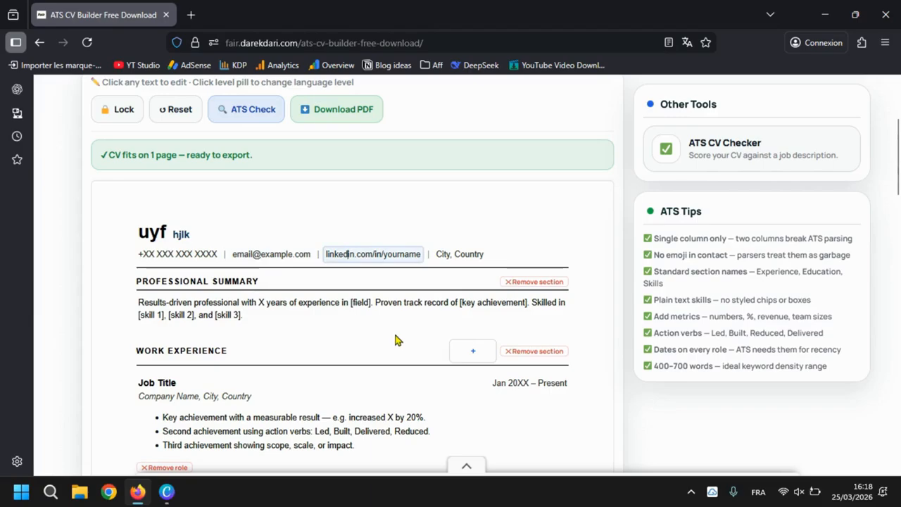
- Replace the whole professional summary text with "bjkhgvjh"
scroll(395, 340, "down", 3)
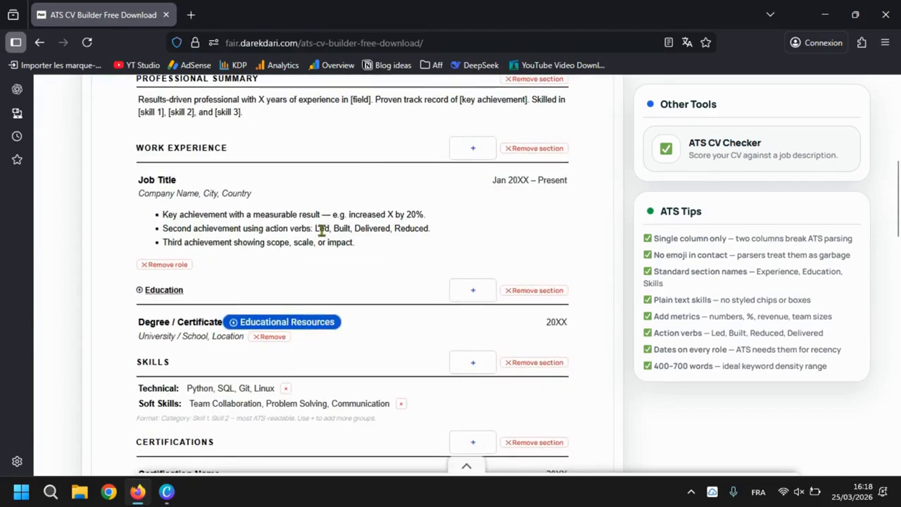
scroll(321, 230, "up", 2)
left_click(219, 222)
key("ctrl+a")
type("bjkhgvjh")
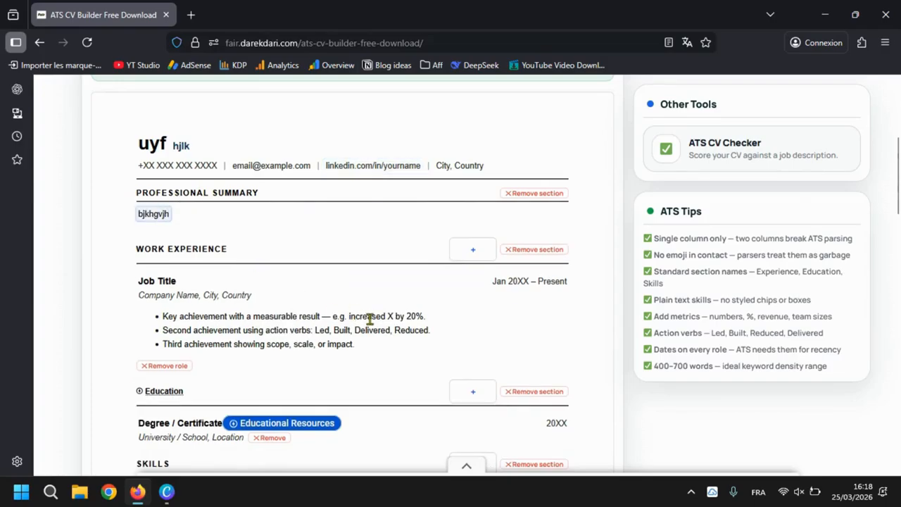
- Add a new role under Work Experience and remove the original role with its three achievement bullets
scroll(370, 320, "down", 1)
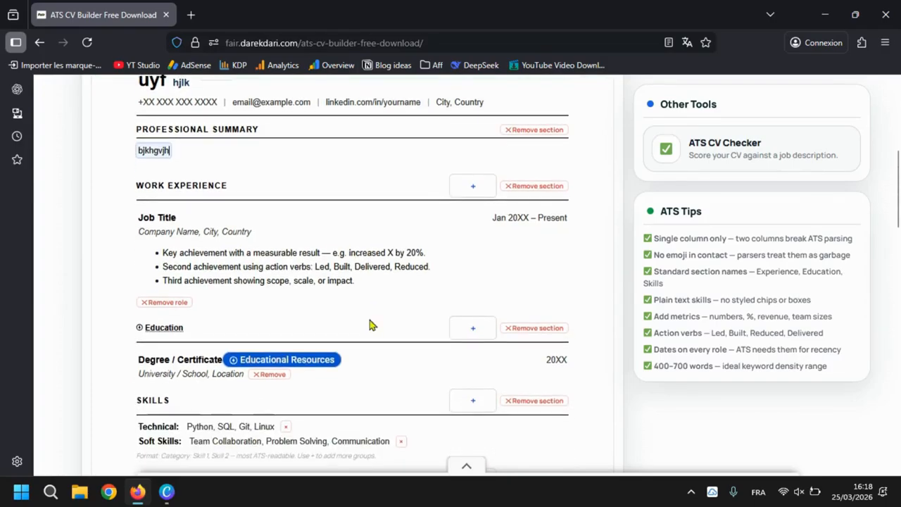
left_click(141, 218)
left_click(372, 266)
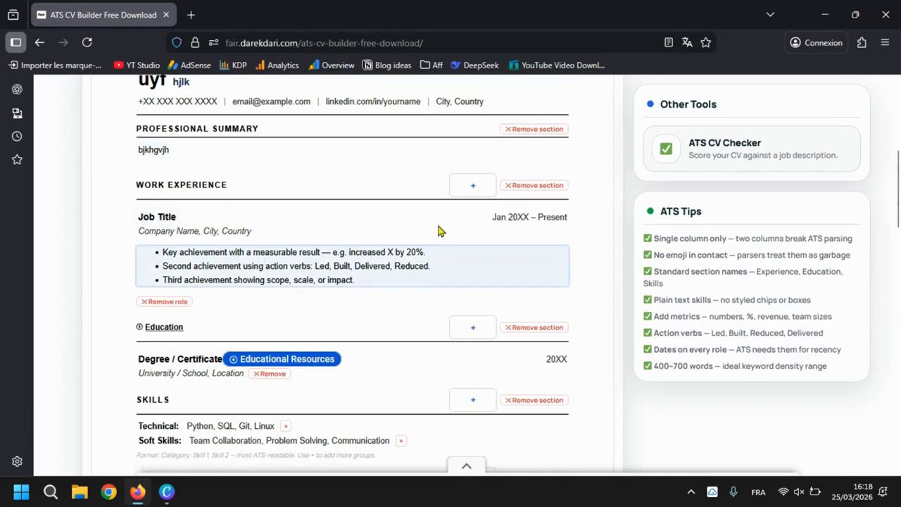
left_click(471, 185)
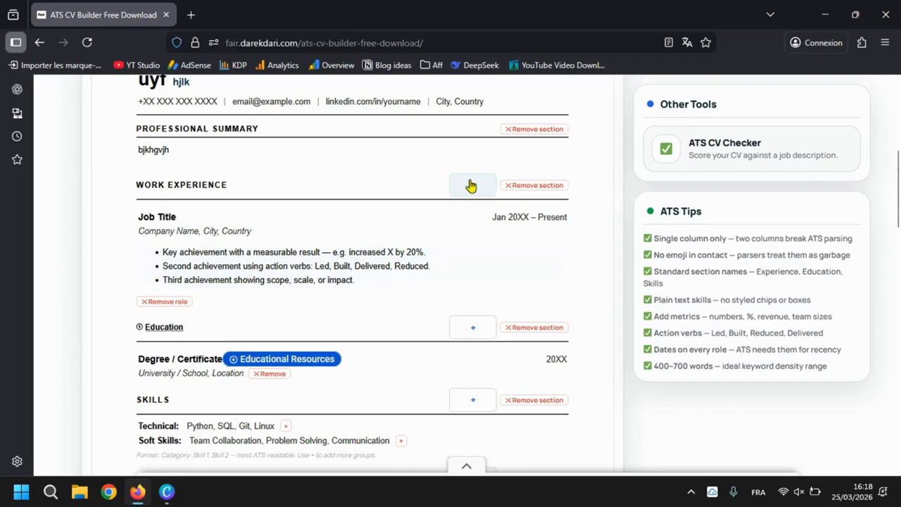
left_click(165, 303)
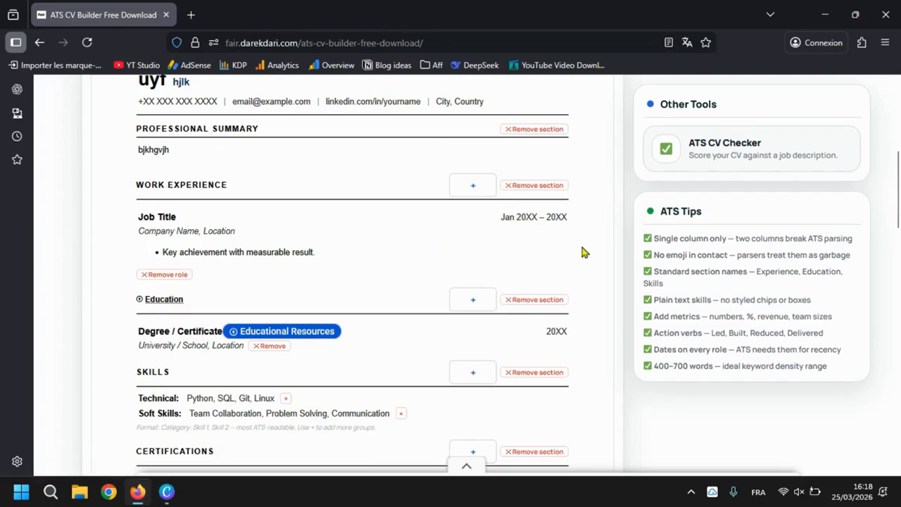
- Remove the entire Certifications section from the CV
scroll(584, 252, "down", 3)
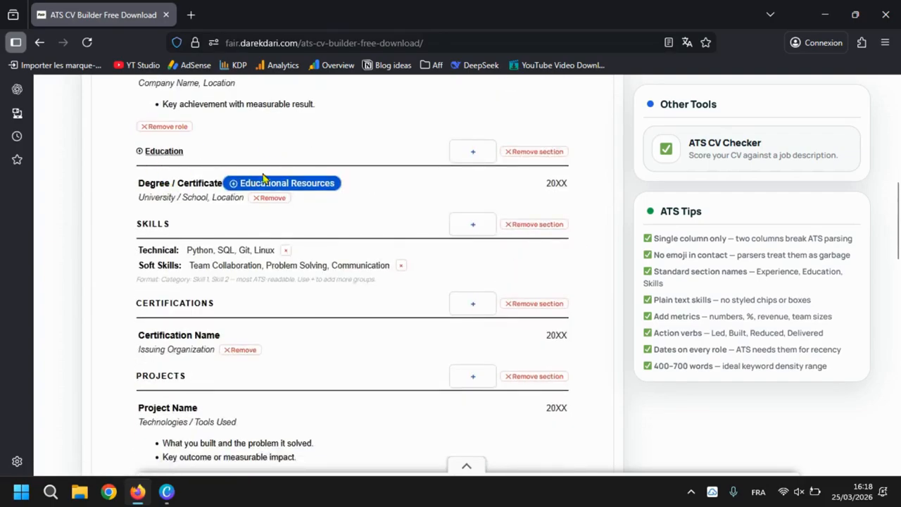
scroll(194, 230, "down", 1)
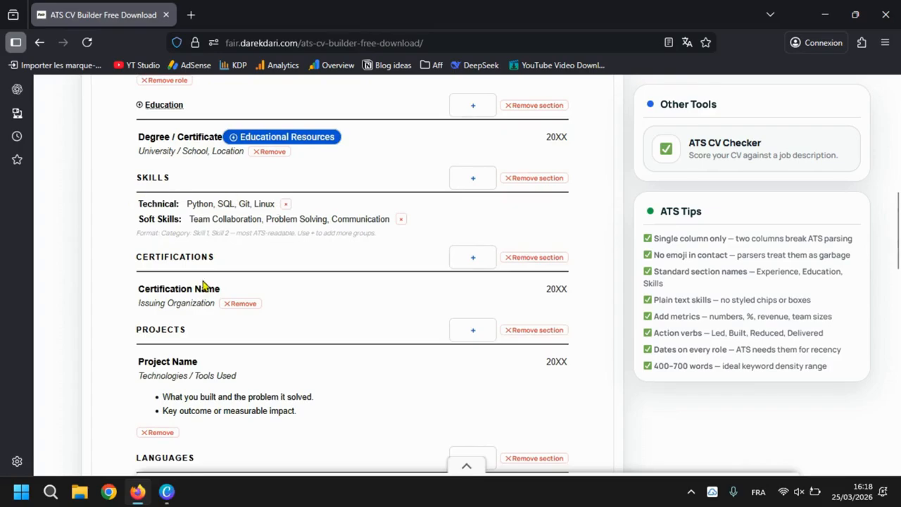
scroll(202, 286, "down", 1)
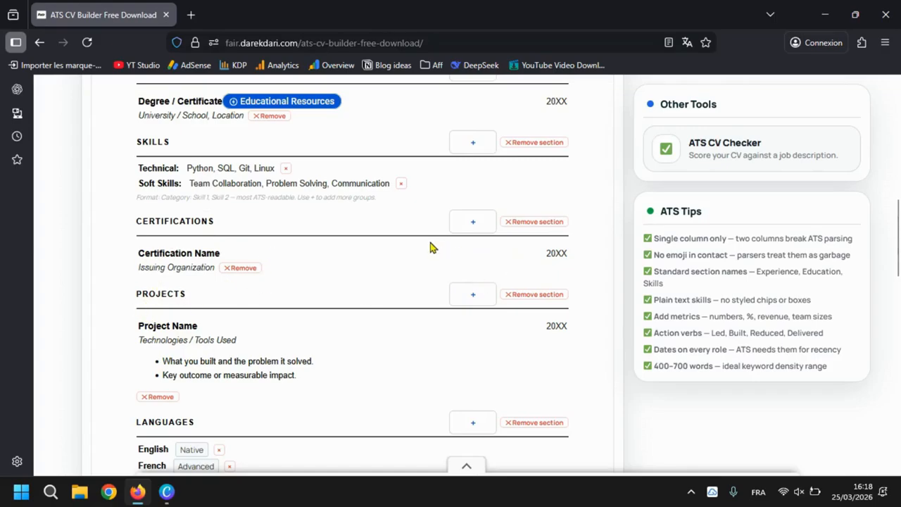
left_click(535, 222)
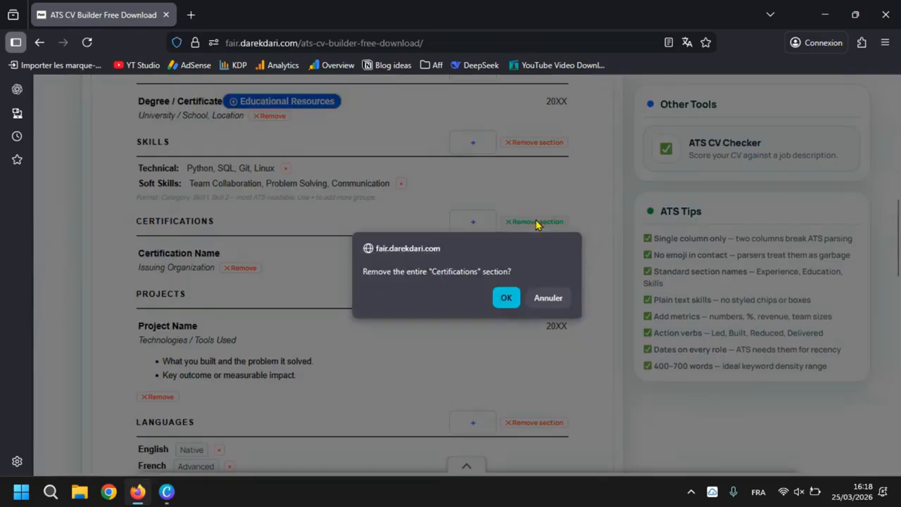
left_click(506, 298)
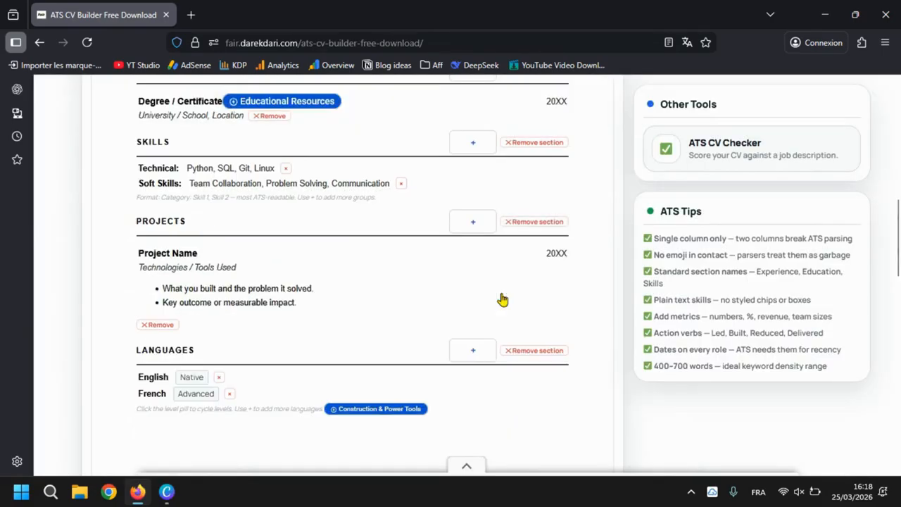
- Examine the CV's Projects and Languages sections and the list of ATS tips
scroll(392, 305, "down", 3)
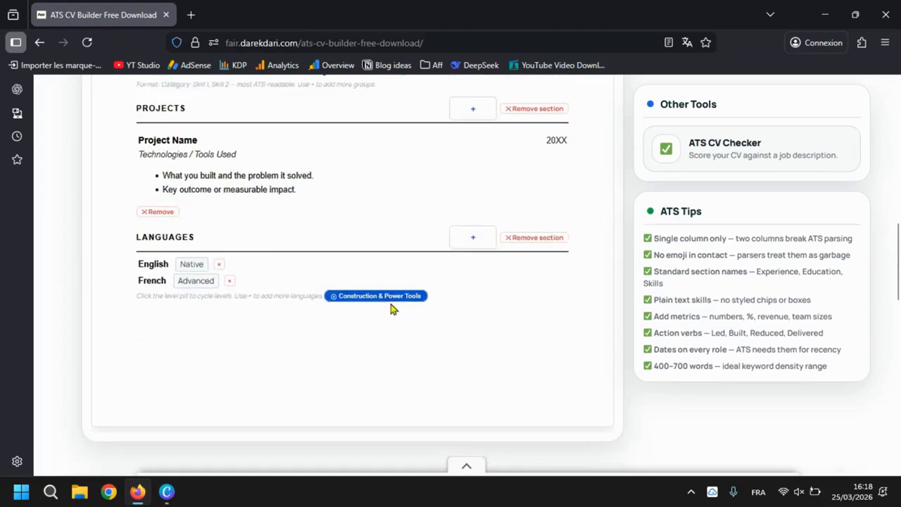
scroll(471, 374, "up", 4)
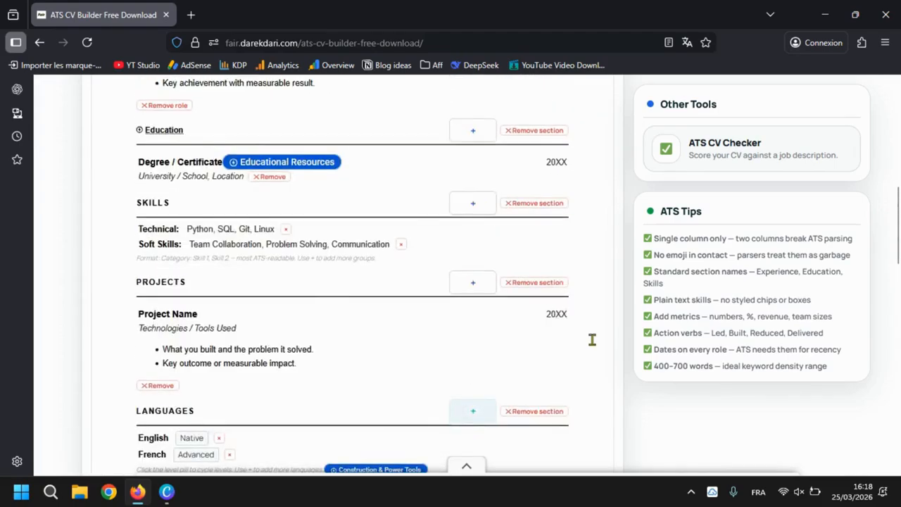
left_click_drag(648, 240, 780, 349)
left_click(746, 283)
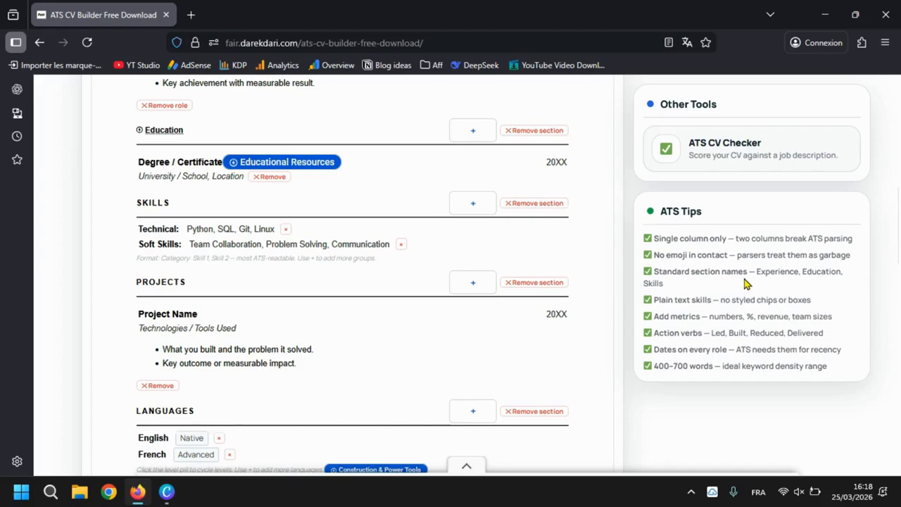
- Reset the CV to the default template, discarding all edits
scroll(482, 247, "up", 5)
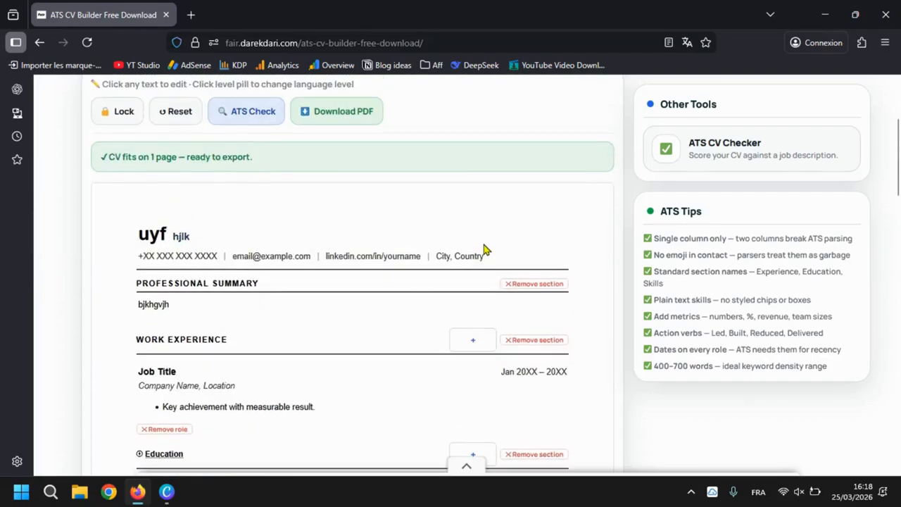
scroll(338, 220, "up", 1)
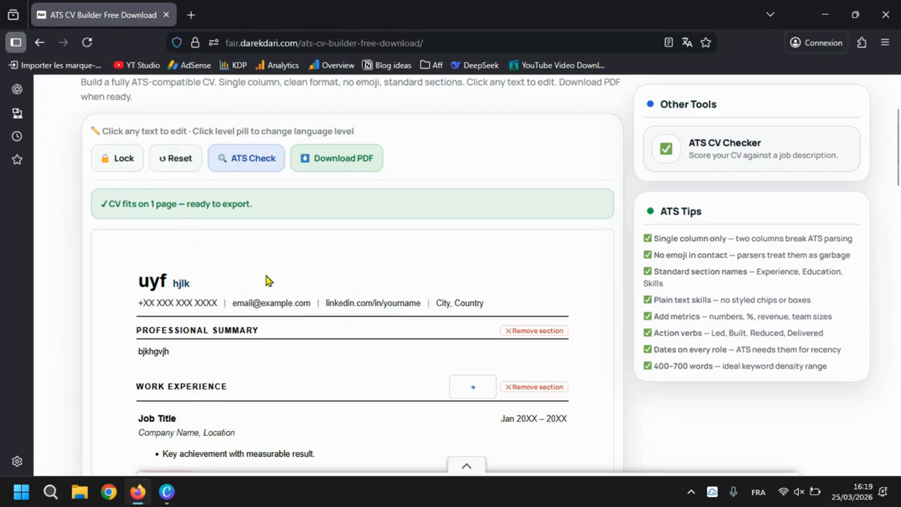
scroll(267, 282, "down", 1)
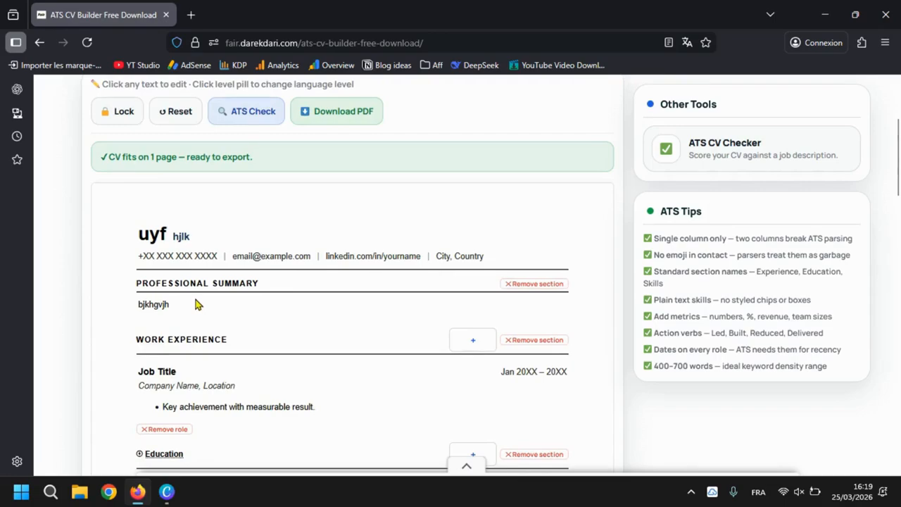
left_click(177, 114)
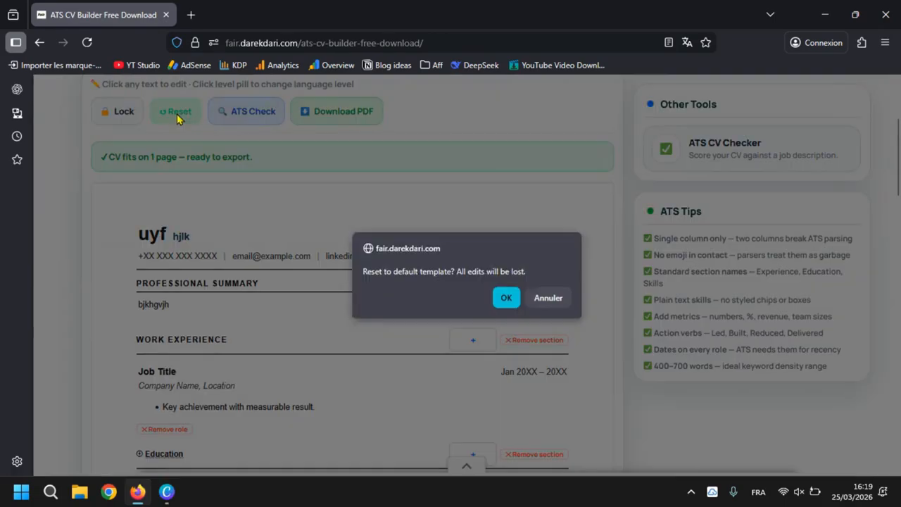
left_click(507, 299)
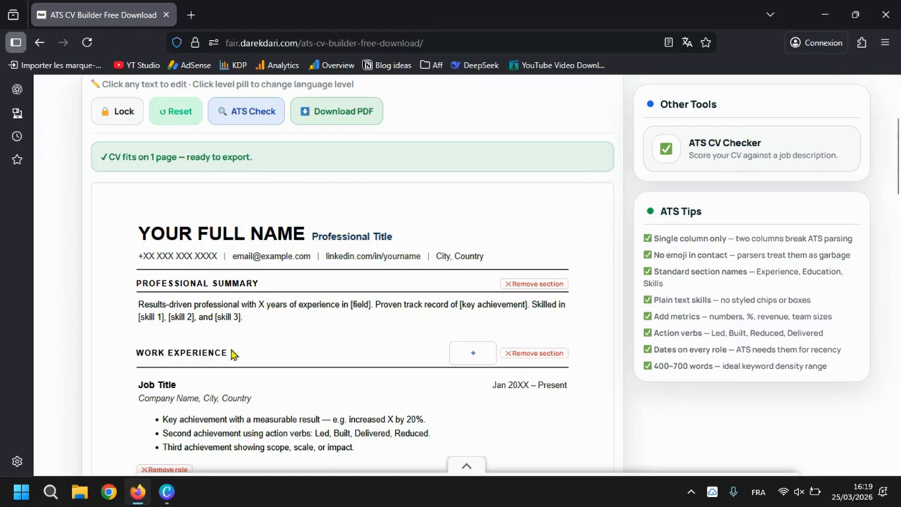
- Review the default CV template from Work Experience down to Languages against the ATS tips
scroll(201, 243, "up", 2)
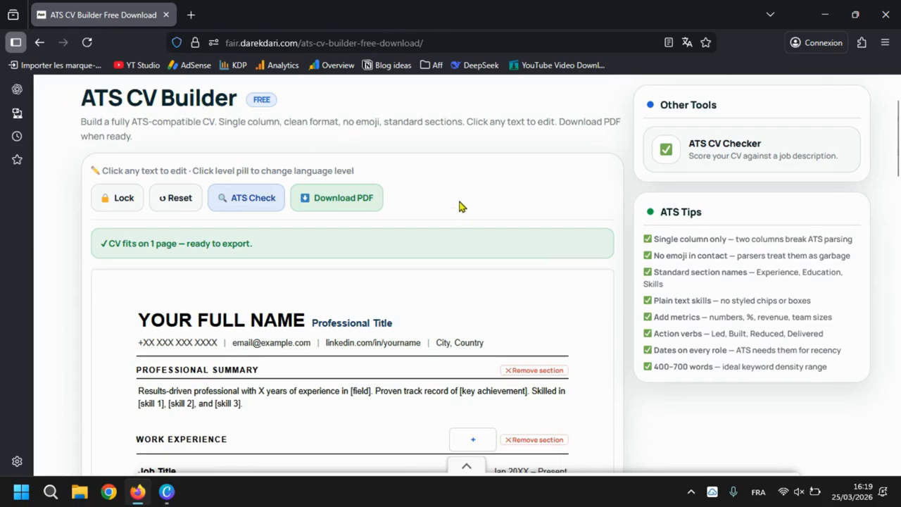
scroll(364, 322, "down", 3)
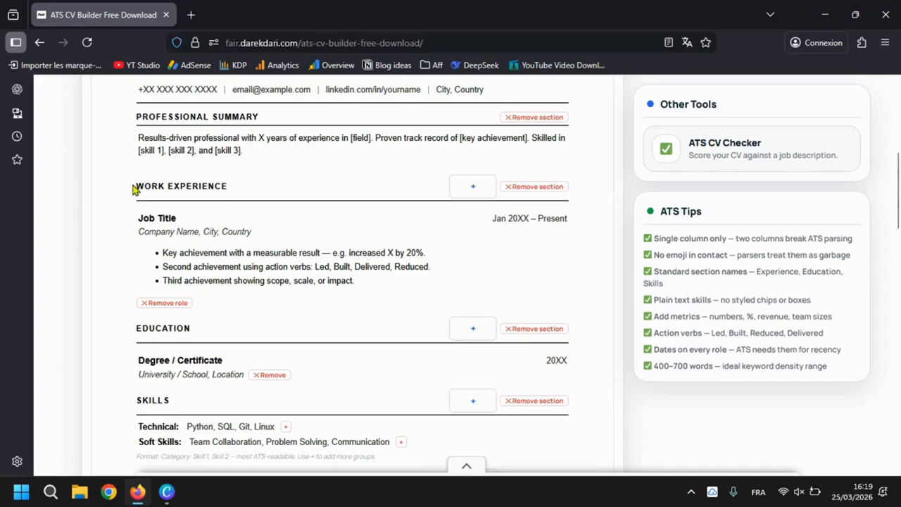
left_click_drag(132, 188, 235, 192)
scroll(240, 322, "down", 1)
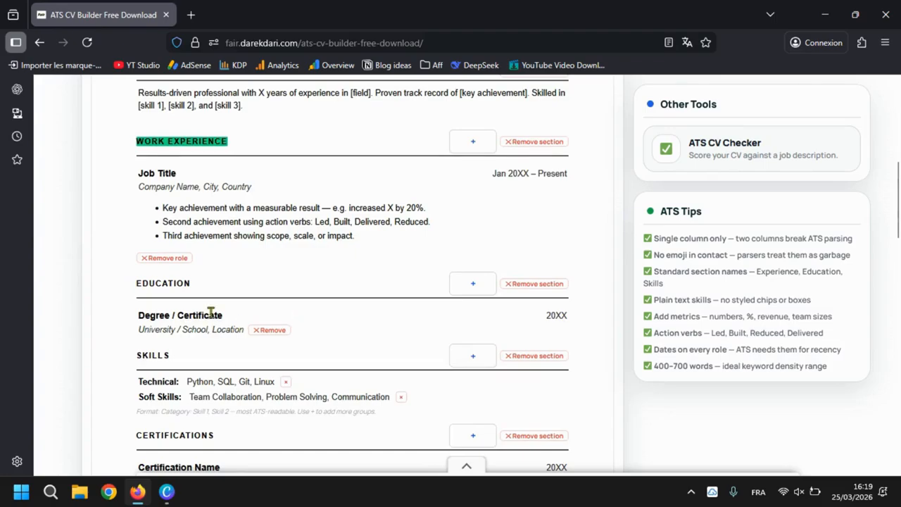
scroll(372, 299, "down", 2)
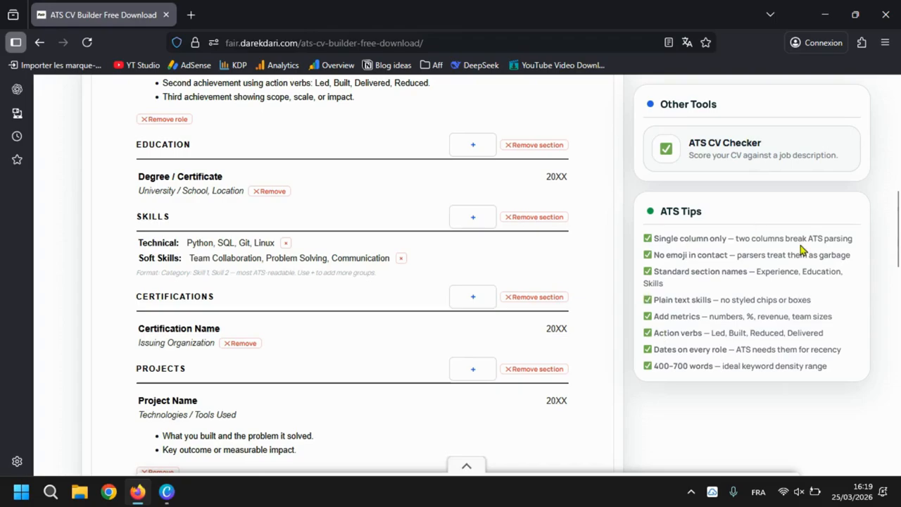
scroll(443, 262, "down", 3)
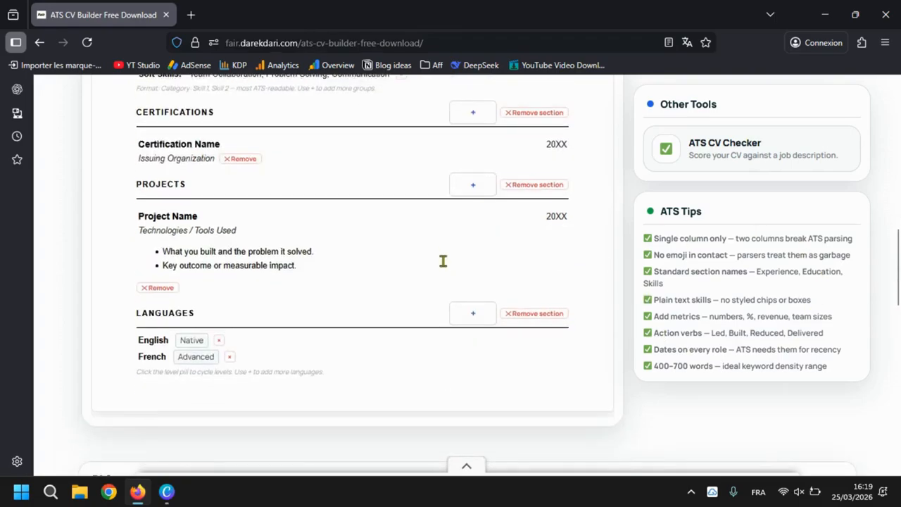
scroll(357, 268, "up", 10)
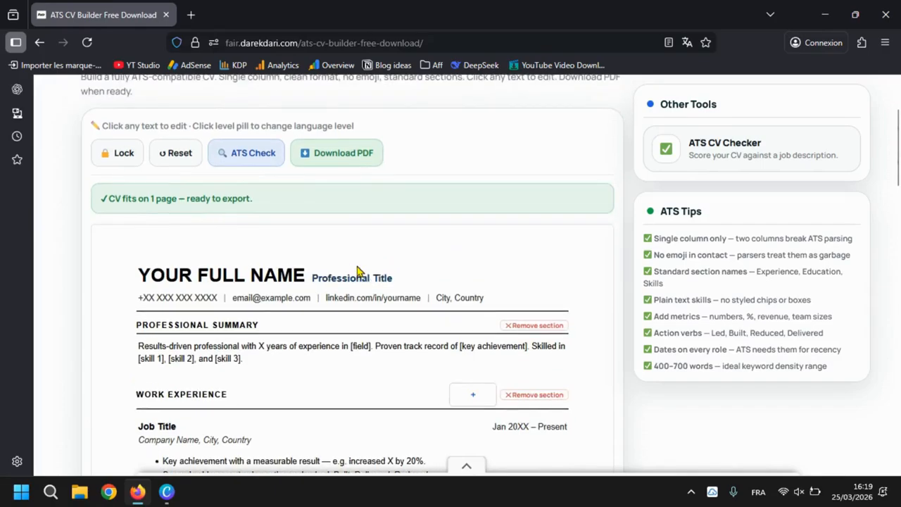